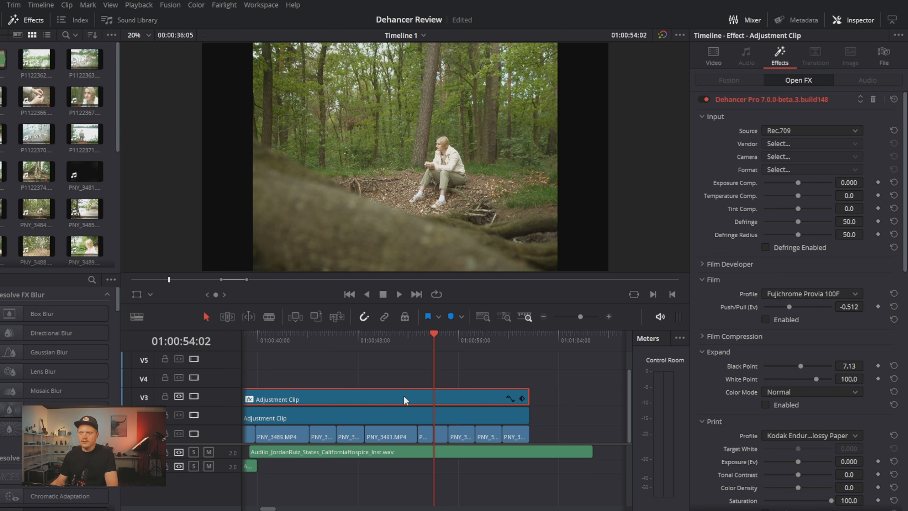
Disable both adjustment clips on the timeline and enable them again to compare the graded and ungraded image
key(d)
click(414, 418)
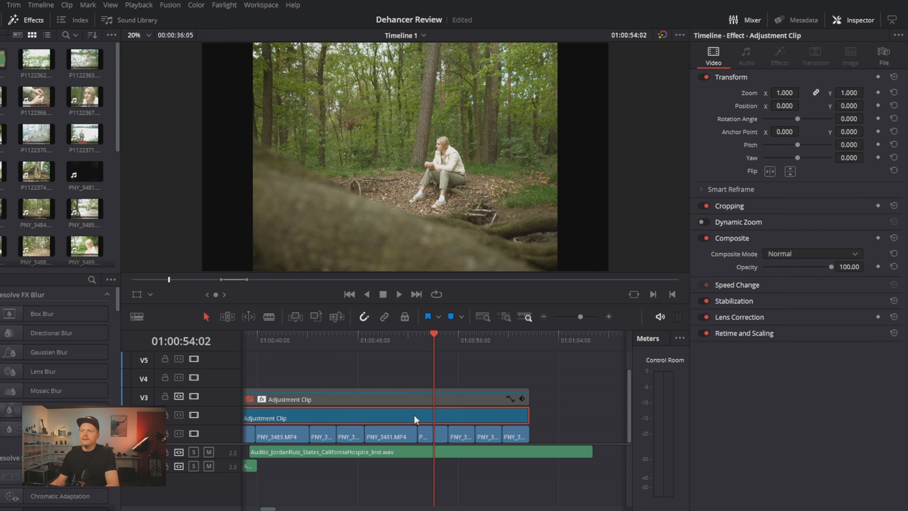
key(d)
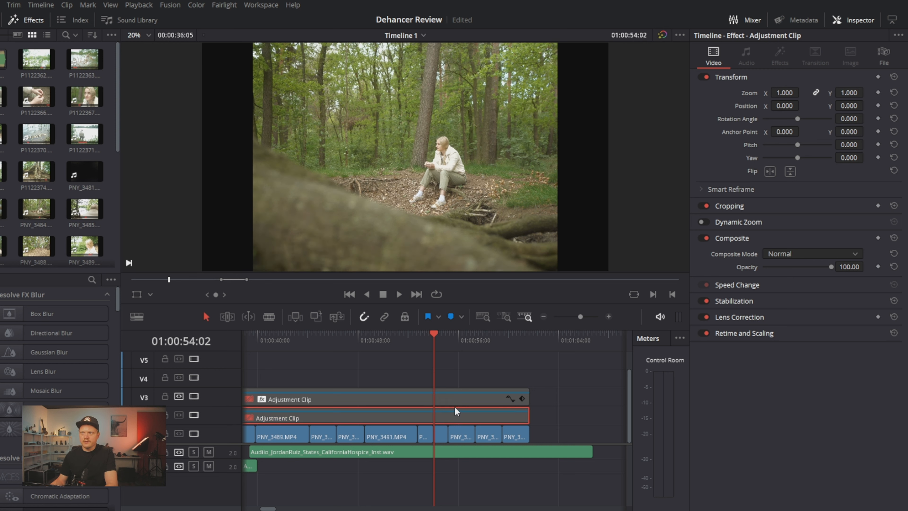
key(d)
click(451, 395)
key(d)
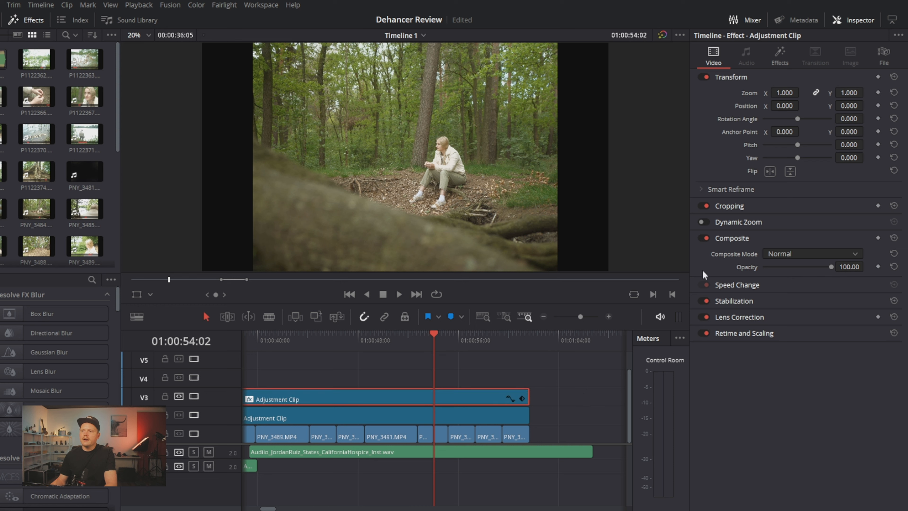
In the V3 adjustment clip's Dehancer Pro effect, expand the Film Developer settings and enable Film Compression
click(782, 52)
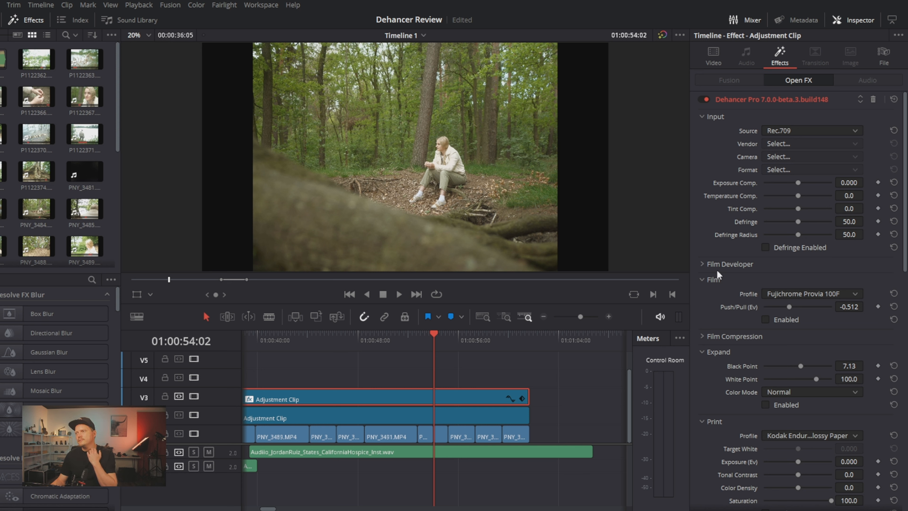
click(704, 265)
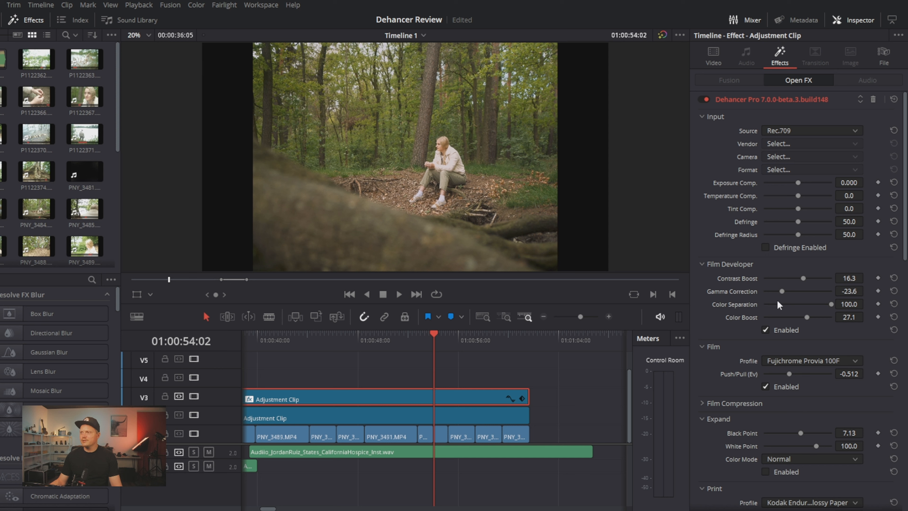
click(703, 403)
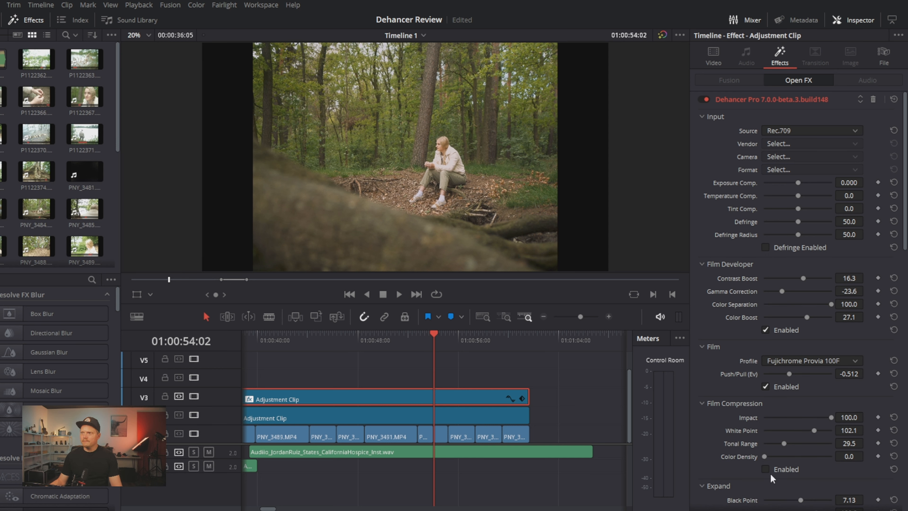
click(765, 470)
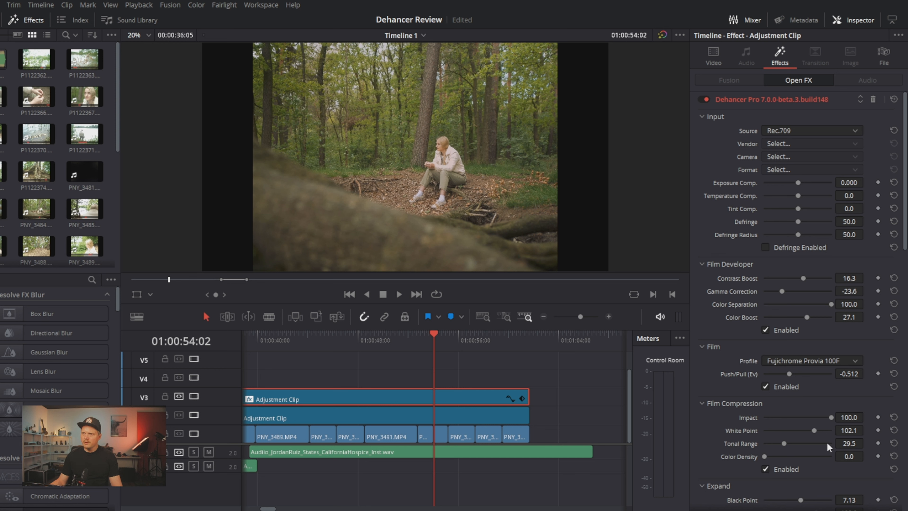
Enable Expand in the Dehancer effect, with the Black Point at about 4.03 and the White Point at about 94.2
scroll(699, 376, down, 3)
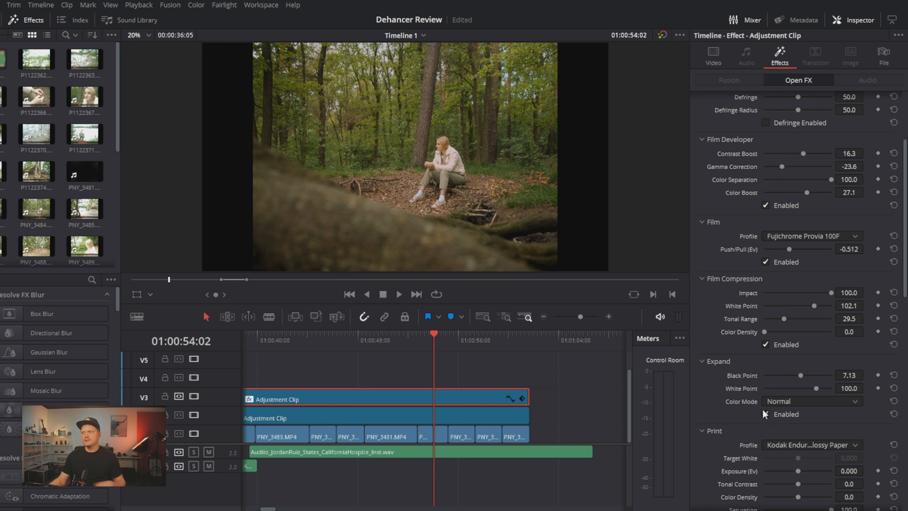
click(765, 414)
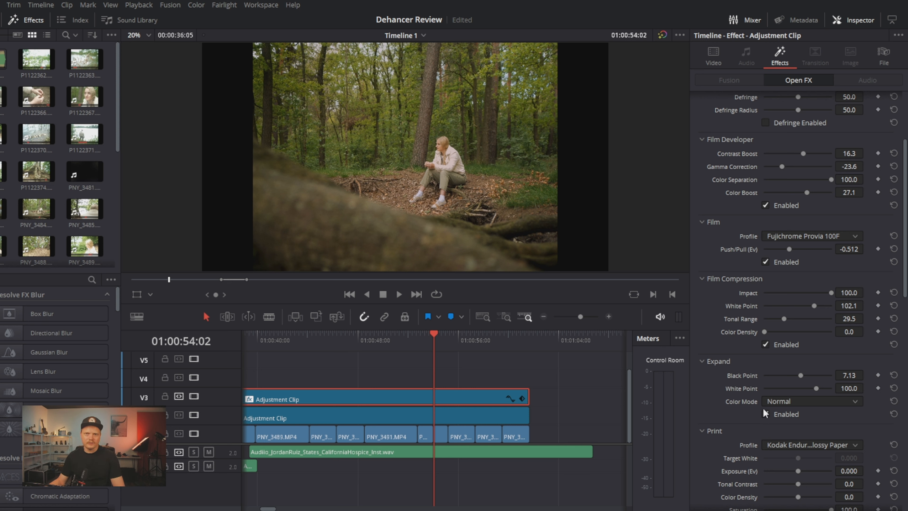
click(765, 414)
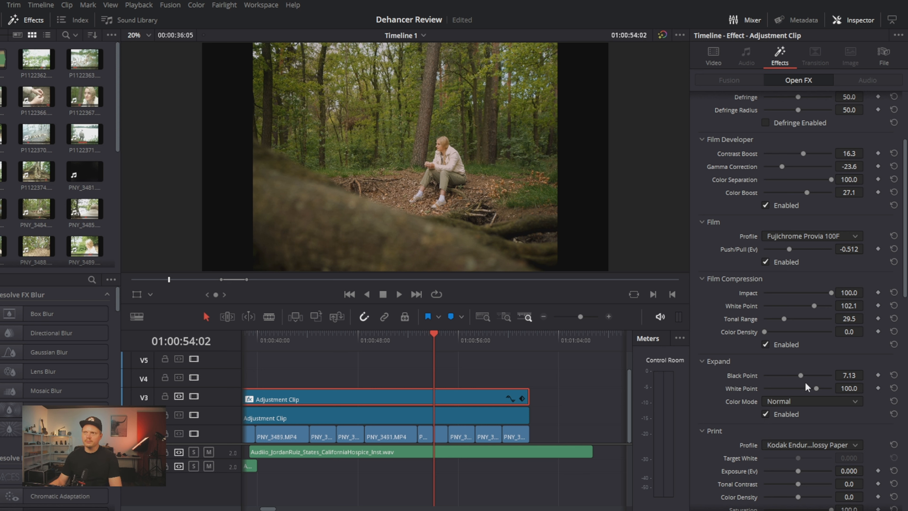
mouse_move(802, 378)
mouse_down()
mouse_move(783, 379)
mouse_move(797, 380)
mouse_up()
Enable the Print section of the Dehancer effect and turn on its Analogue Range Limiter
scroll(758, 365, down, 3)
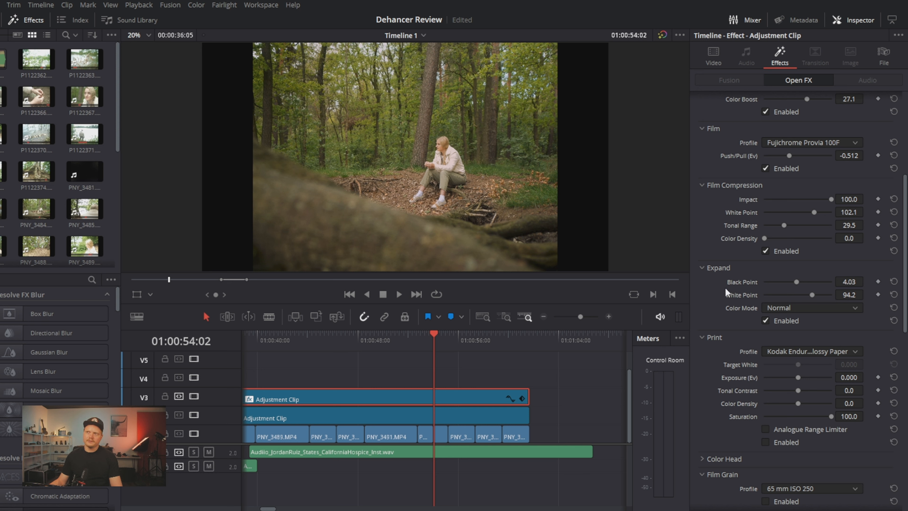
click(766, 442)
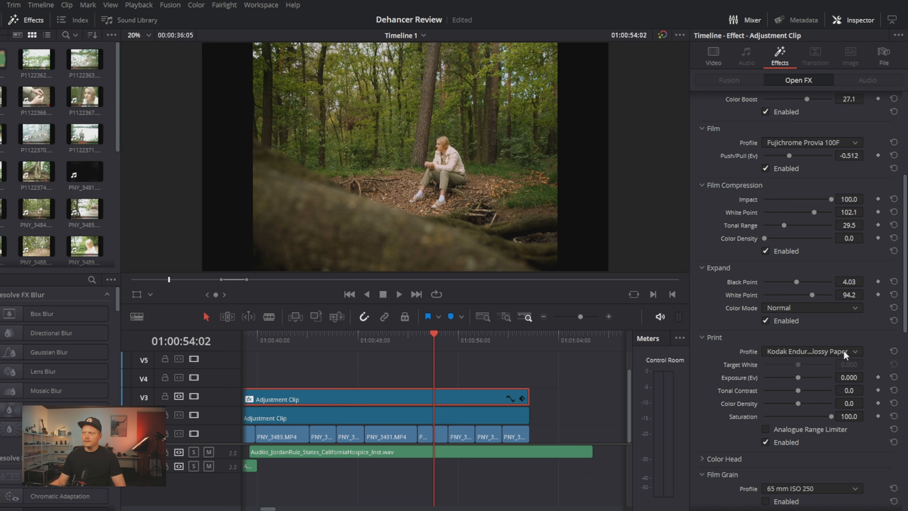
click(766, 430)
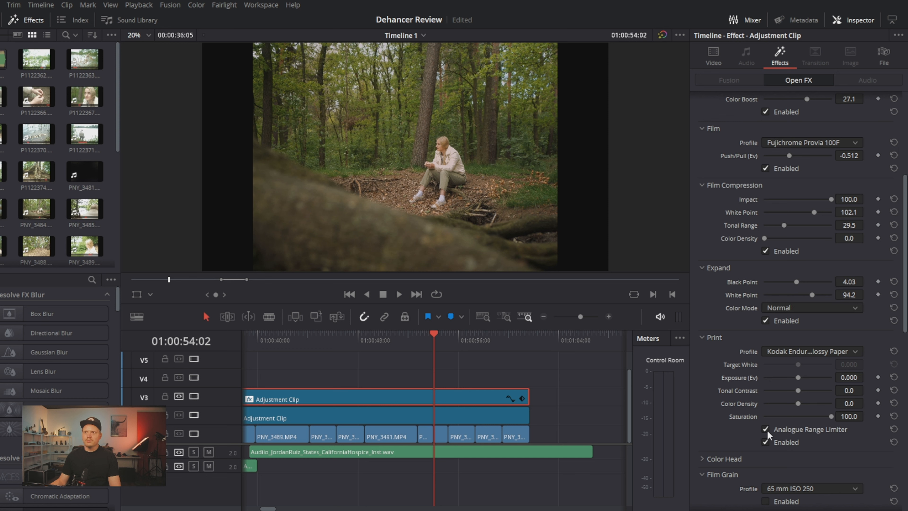
Expand the Color Head section to examine its color balance and tone controls, and collapse it again
scroll(750, 426, down, 2)
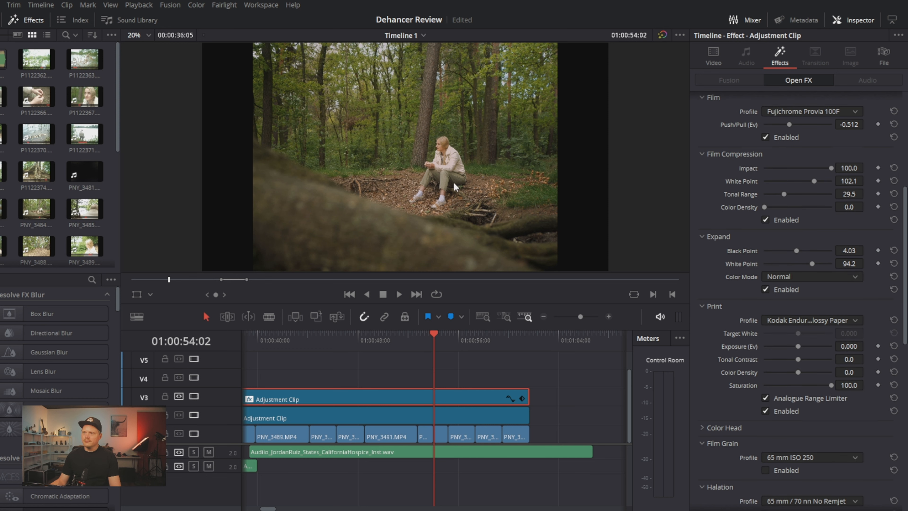
scroll(727, 393, down, 2)
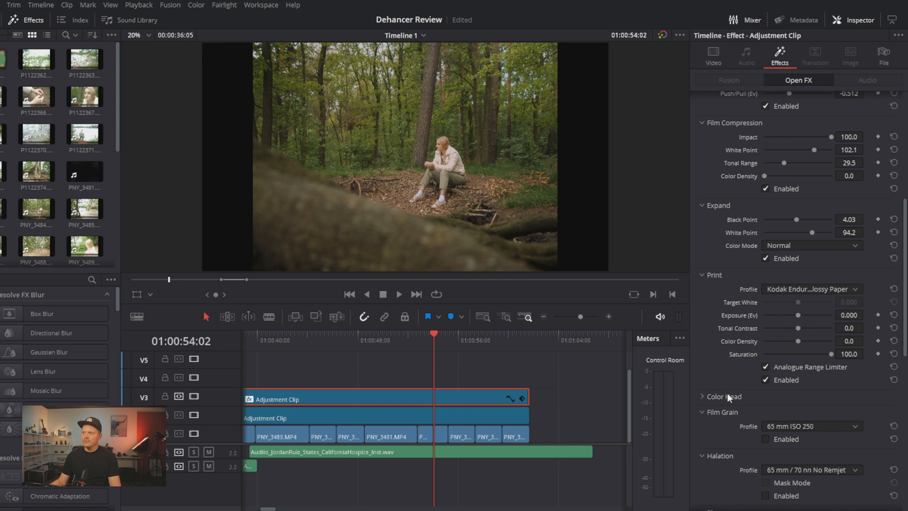
click(705, 395)
scroll(704, 395, down, 3)
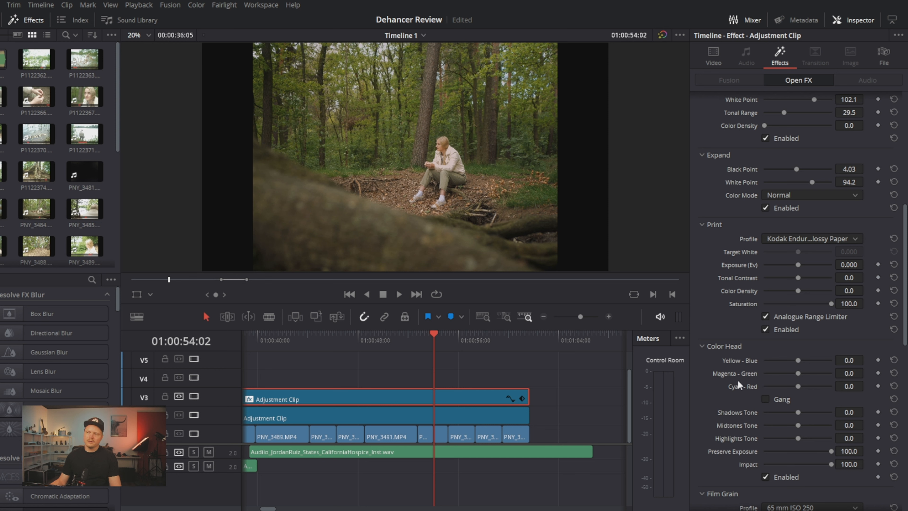
scroll(740, 381, down, 2)
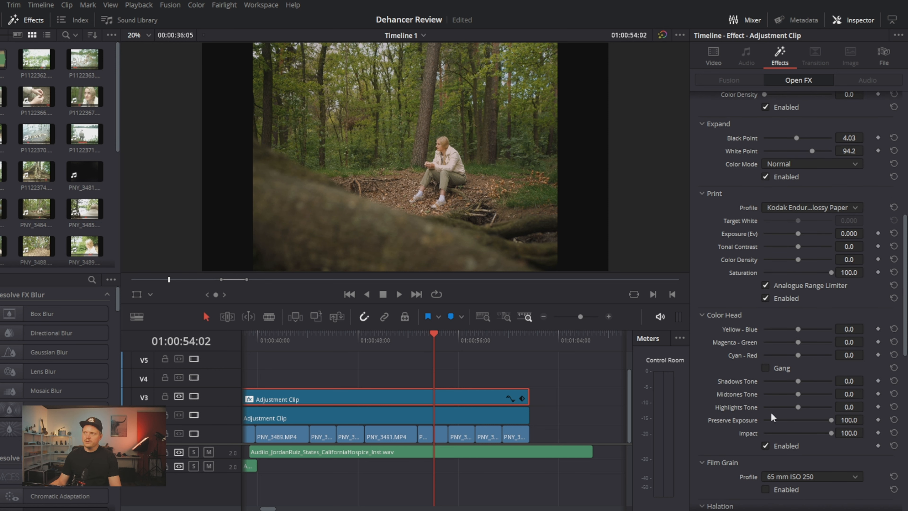
click(740, 315)
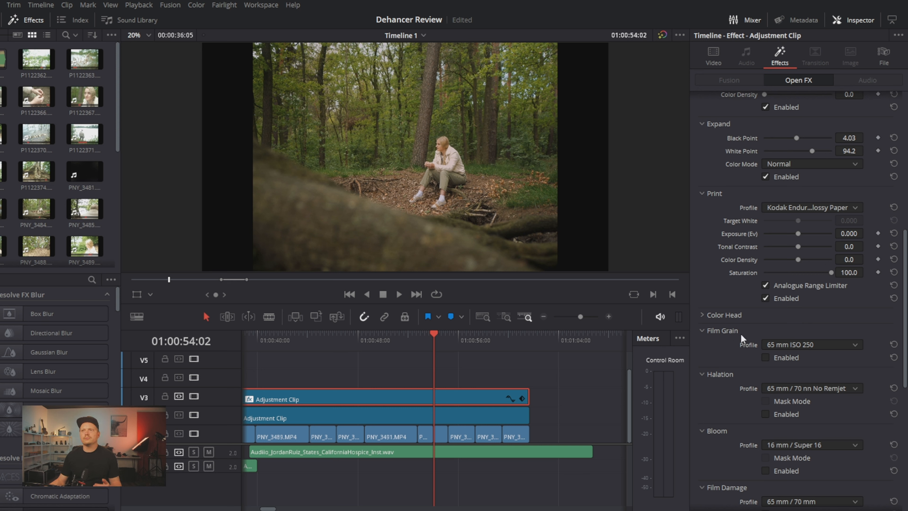
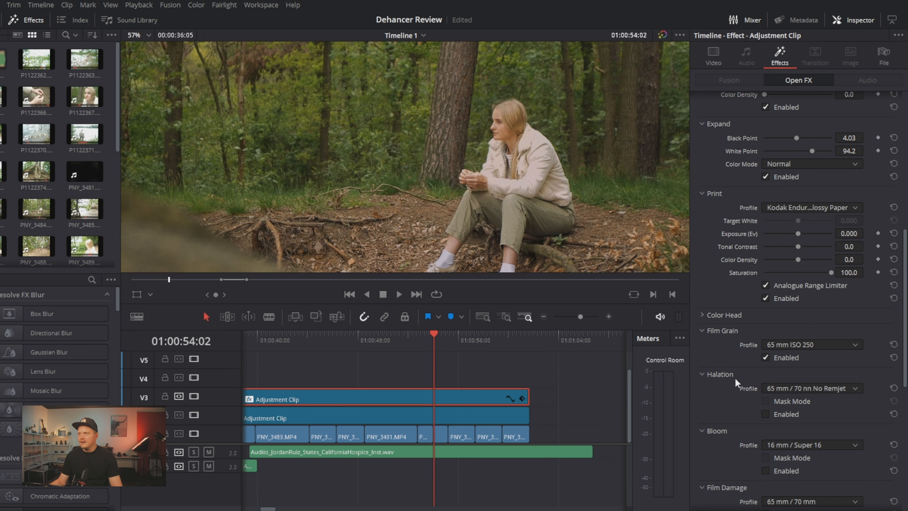
Enable Halation with the 65 mm / 70 nn No Remjet profile and compare the seated woman's shot with it off and on
scroll(623, 224, down, 3)
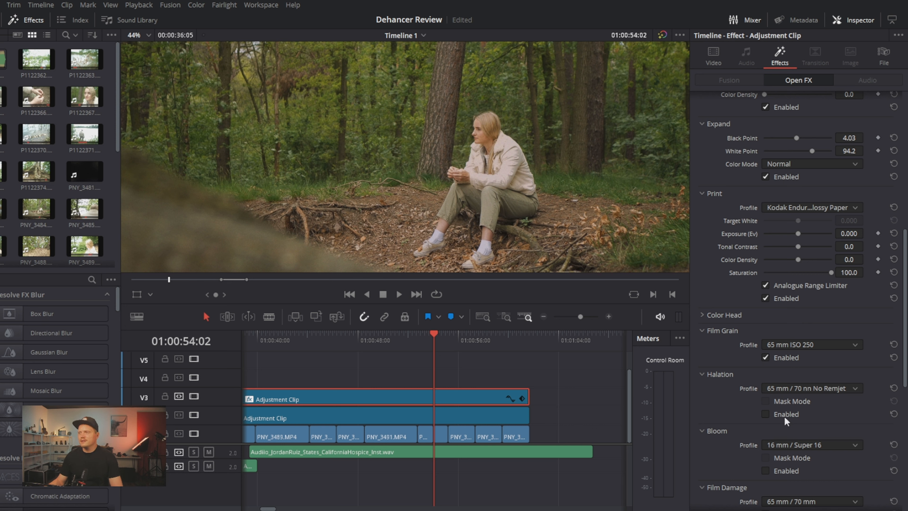
click(766, 415)
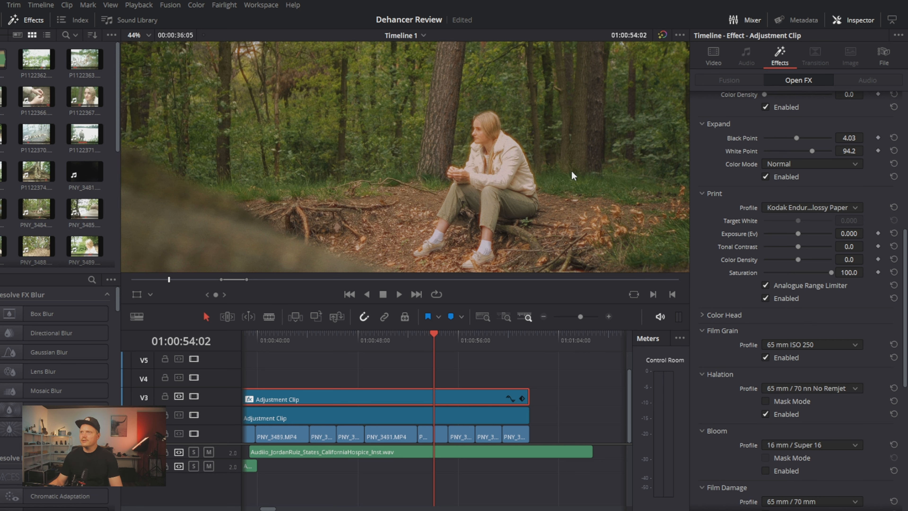
scroll(572, 174, up, 4)
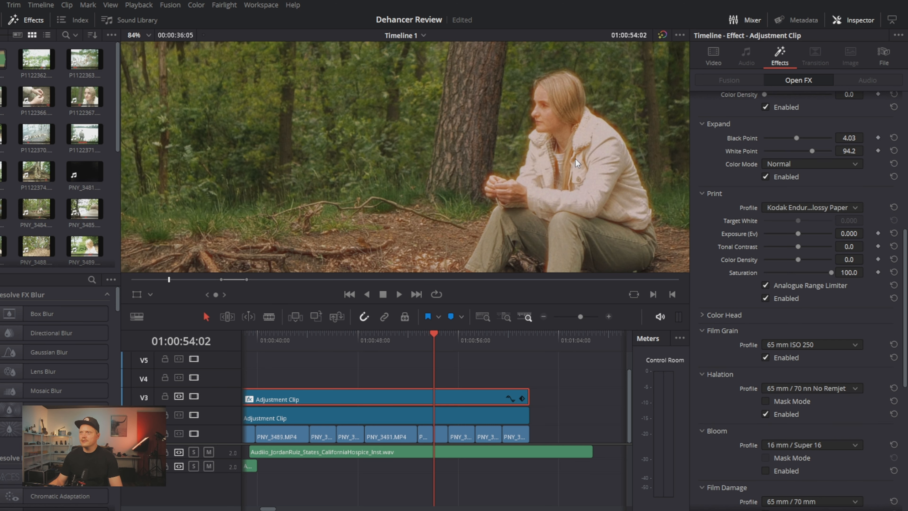
scroll(578, 163, down, 5)
scroll(543, 175, down, 1)
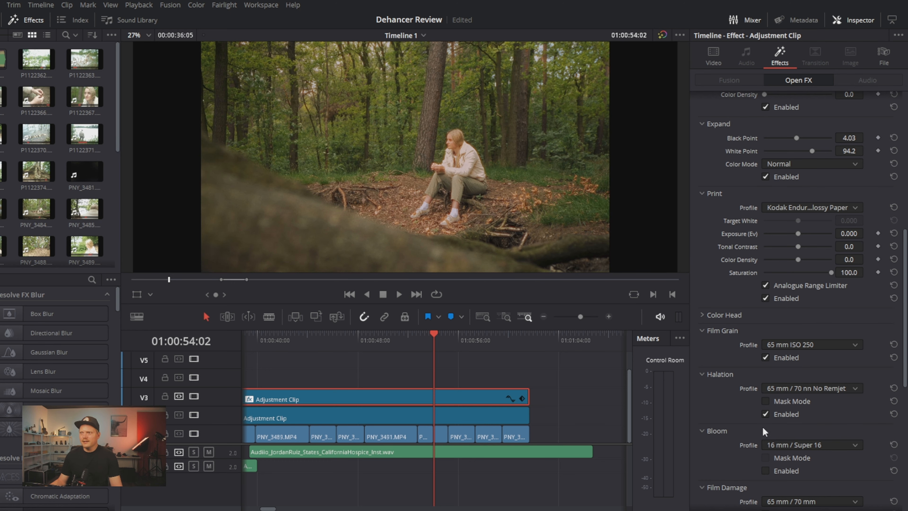
click(765, 414)
click(764, 414)
scroll(533, 179, up, 3)
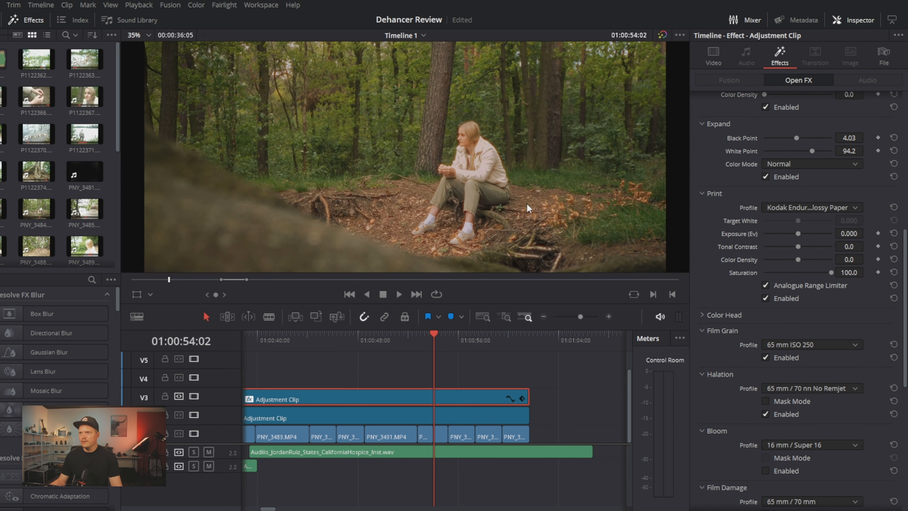
scroll(802, 352, down, 3)
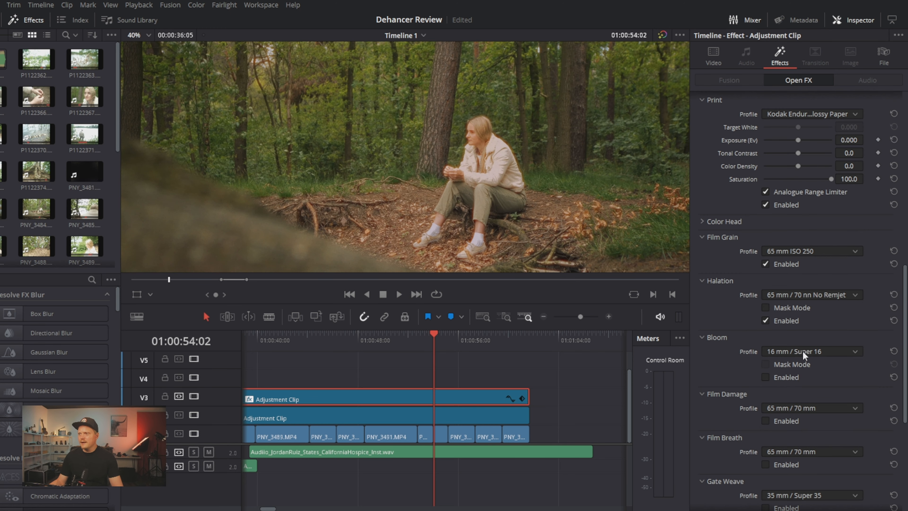
Enable Bloom with the 16 mm / Super 16 profile and inspect its glow on the seated woman up close
click(766, 377)
scroll(520, 165, up, 3)
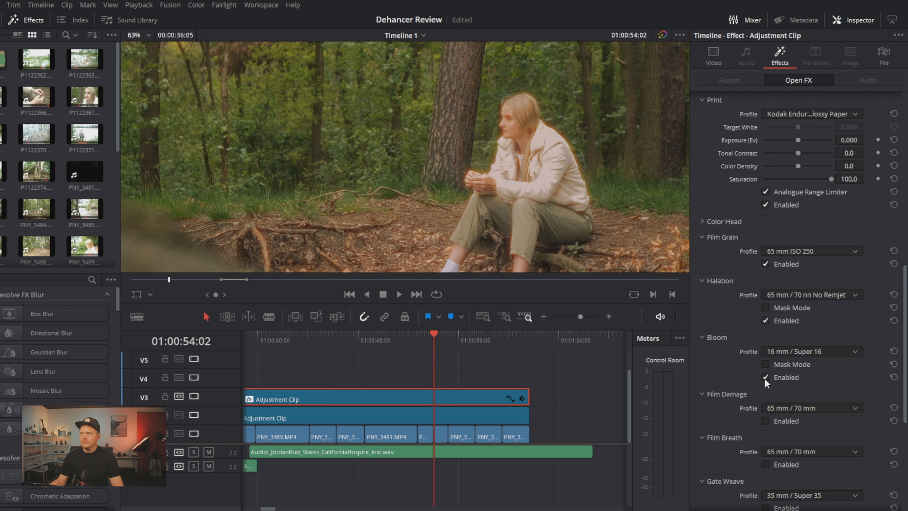
scroll(555, 194, down, 2)
scroll(556, 194, down, 5)
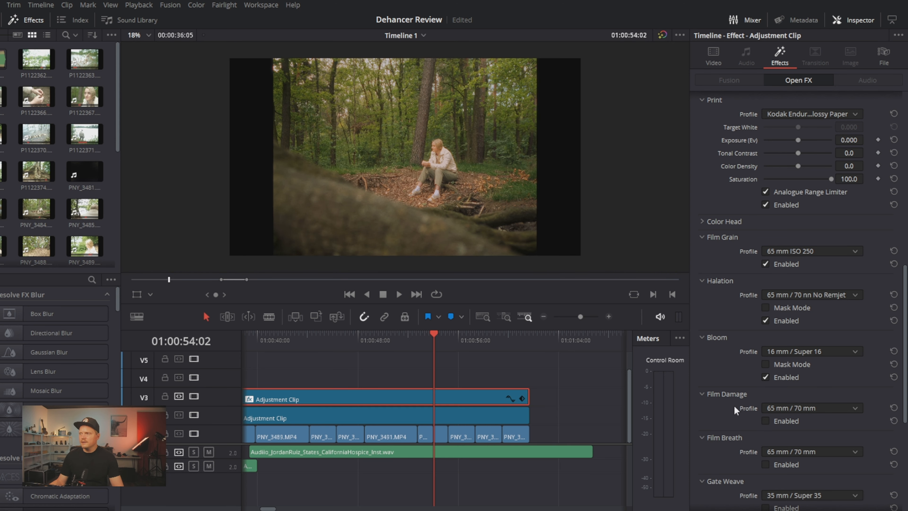
key(shift+z)
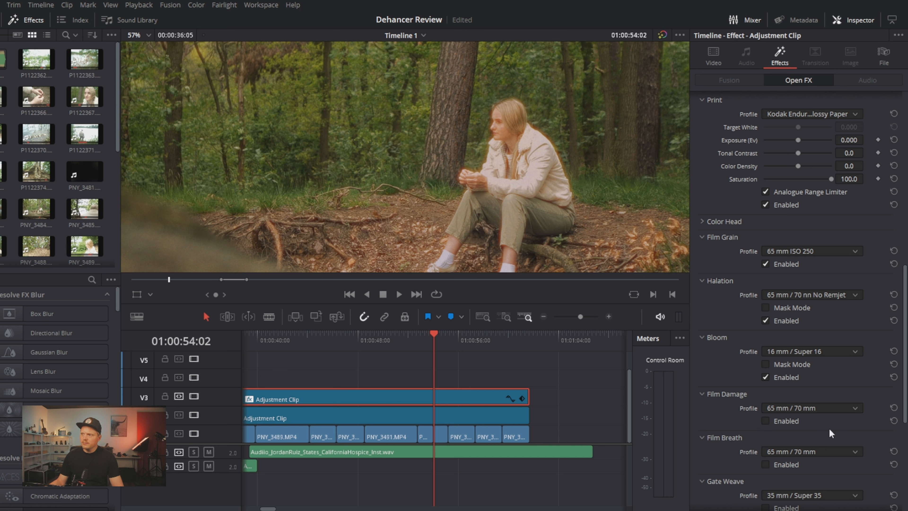
Enable Gate Weave with the 35 mm / Super 35 profile and preview its movement by playing the footage
scroll(746, 422, down, 1)
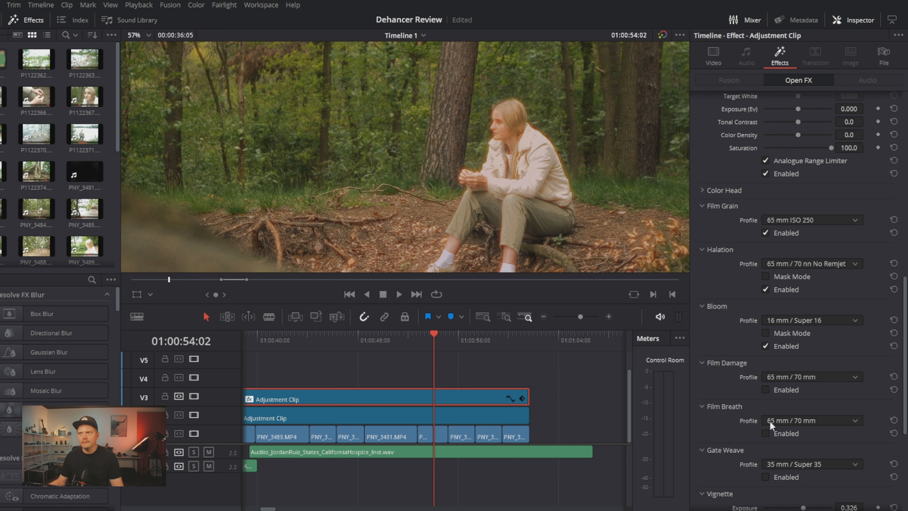
scroll(769, 435, down, 3)
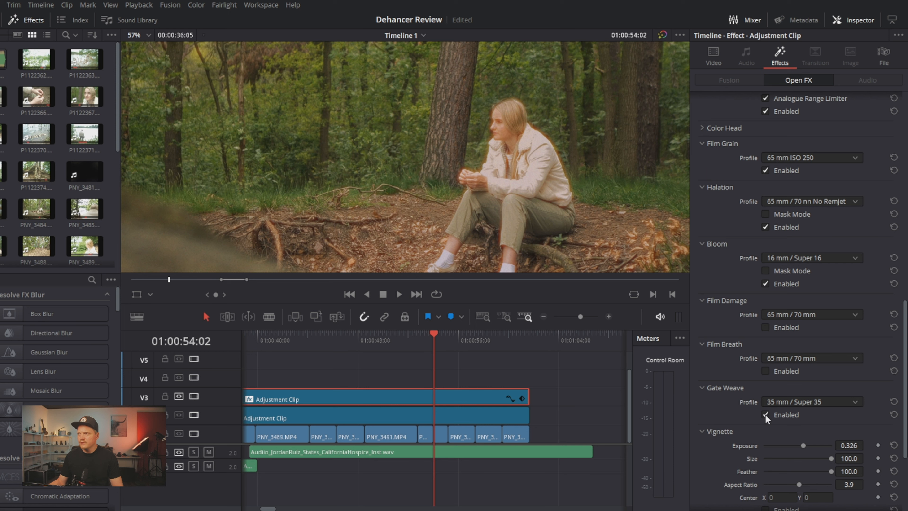
scroll(321, 203, down, 3)
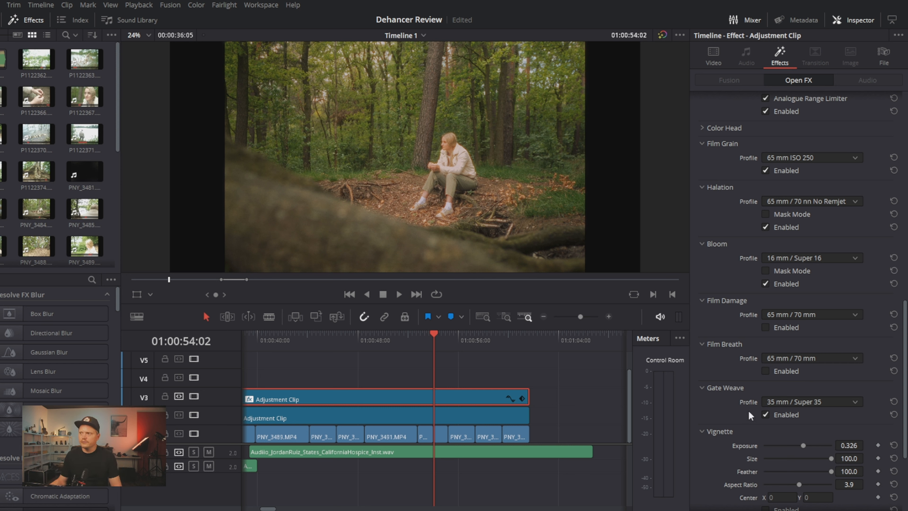
click(765, 414)
click(765, 415)
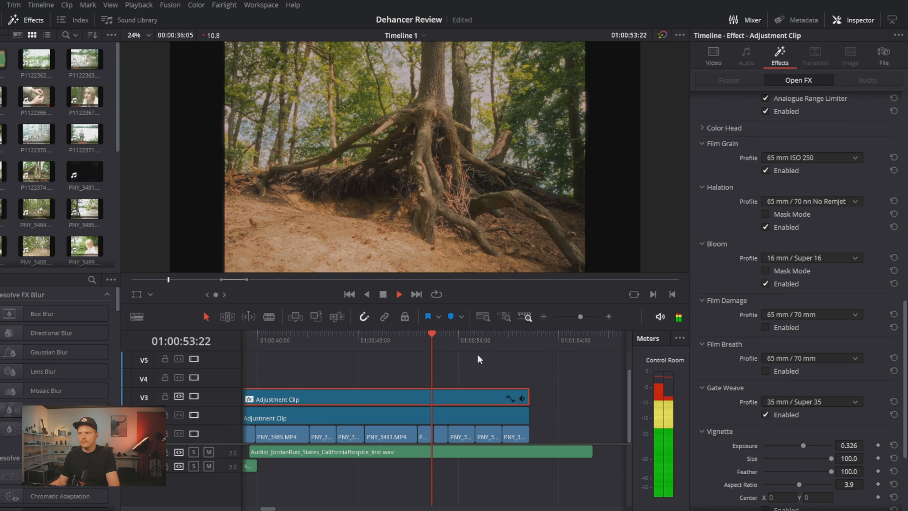
key(space)
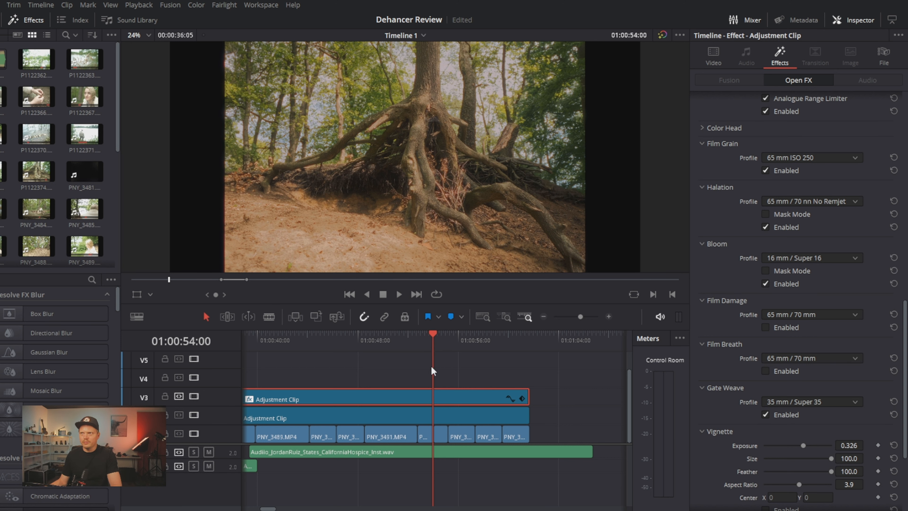
Go to the second graded sequence on the timeline and select its V5 adjustment clip to show the Dehancer settings
scroll(478, 438, down, 3)
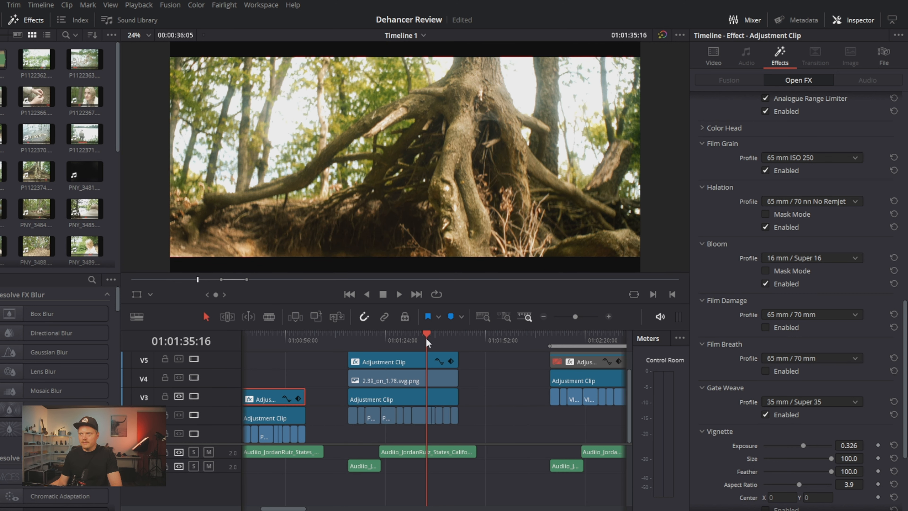
scroll(442, 360, up, 2)
click(421, 341)
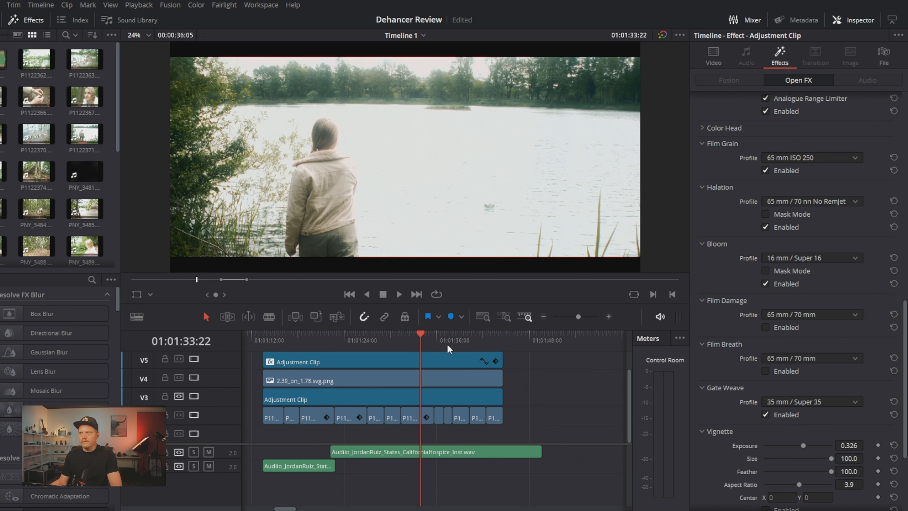
click(415, 342)
click(419, 364)
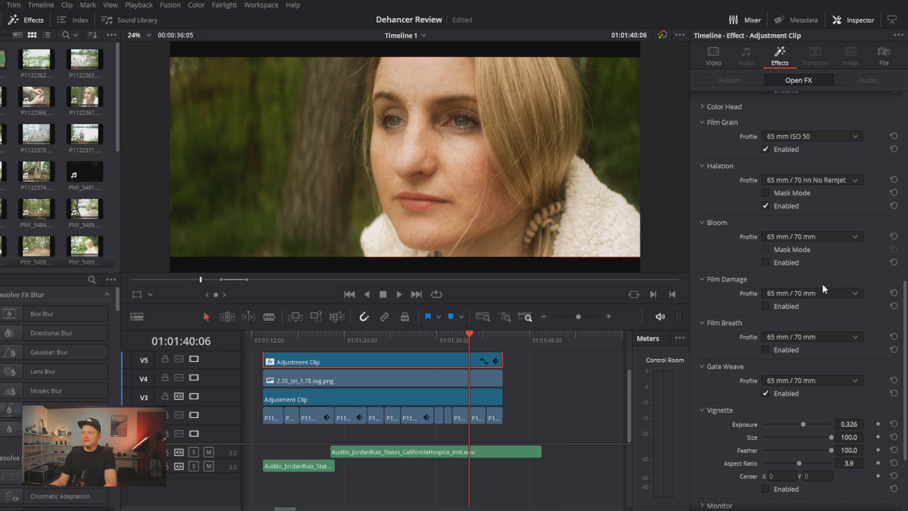
Check the Halation setting and compare the woman's close-up and the lake shot with the Dehancer Pro effect off and on
click(766, 207)
scroll(845, 227, up, 10)
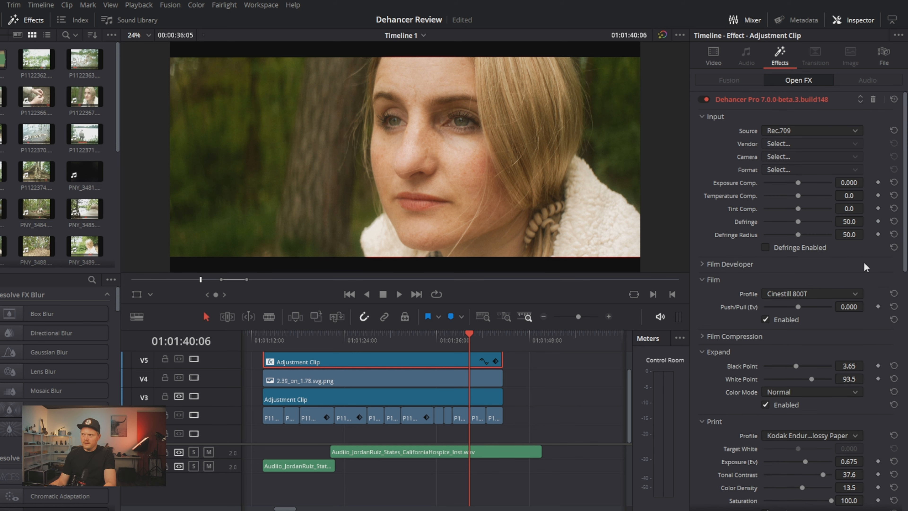
click(703, 101)
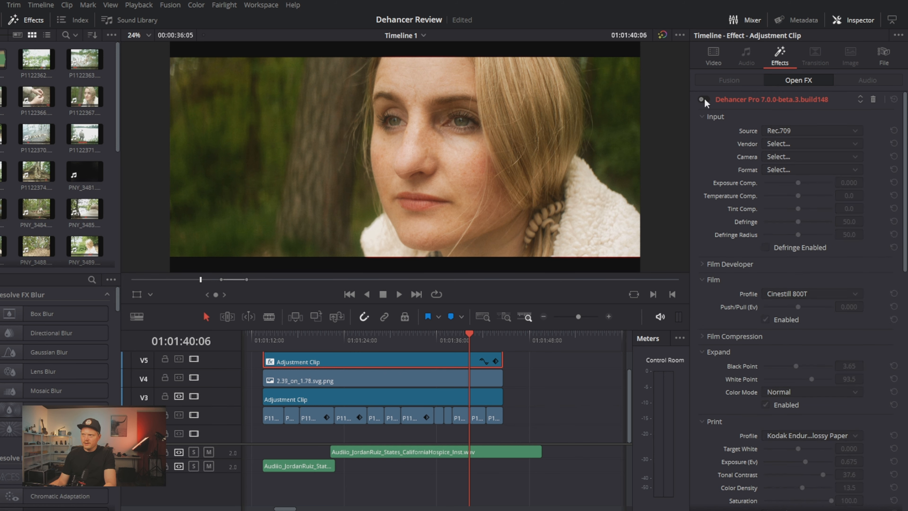
click(704, 100)
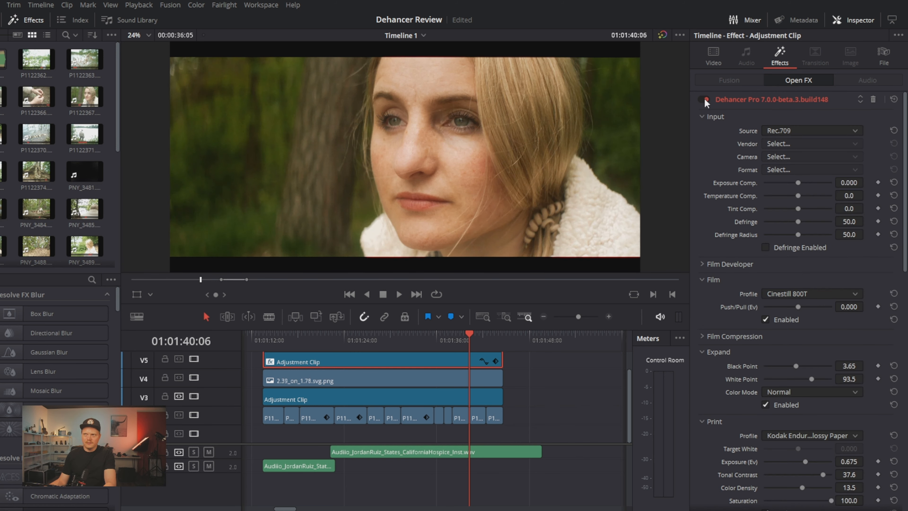
click(417, 342)
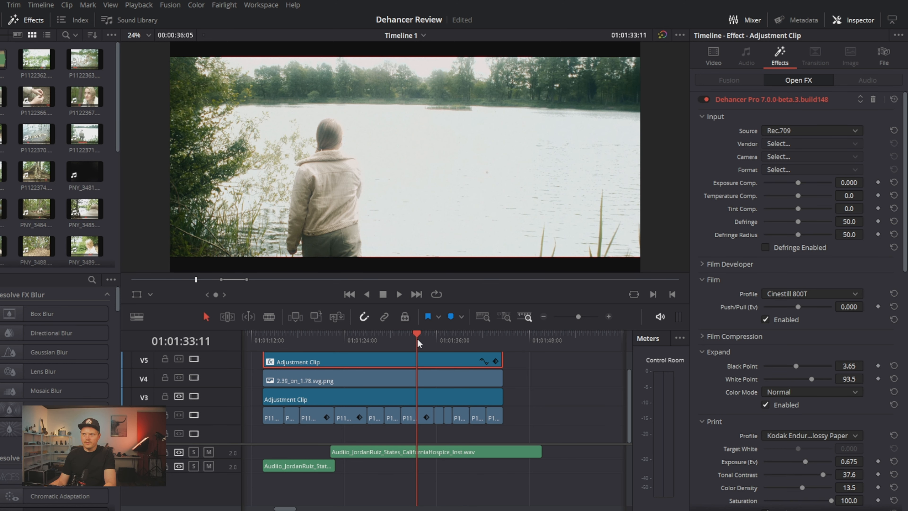
click(704, 100)
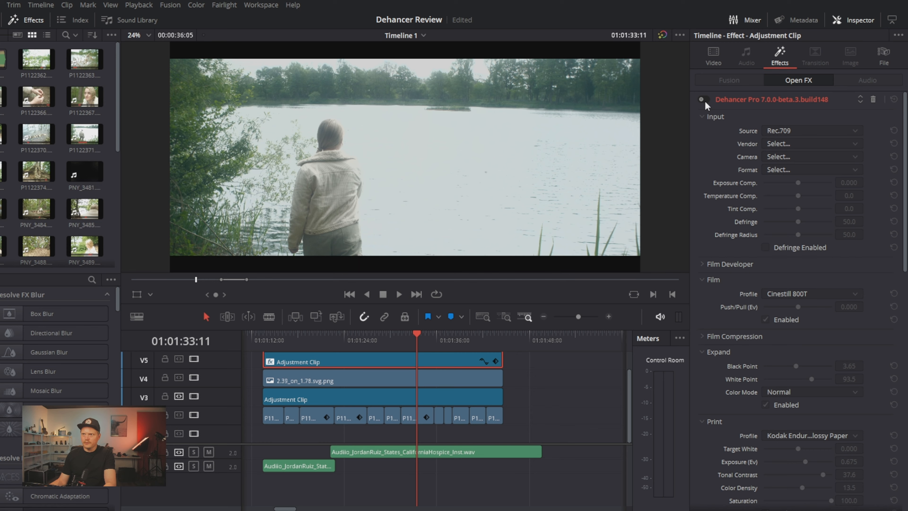
click(705, 101)
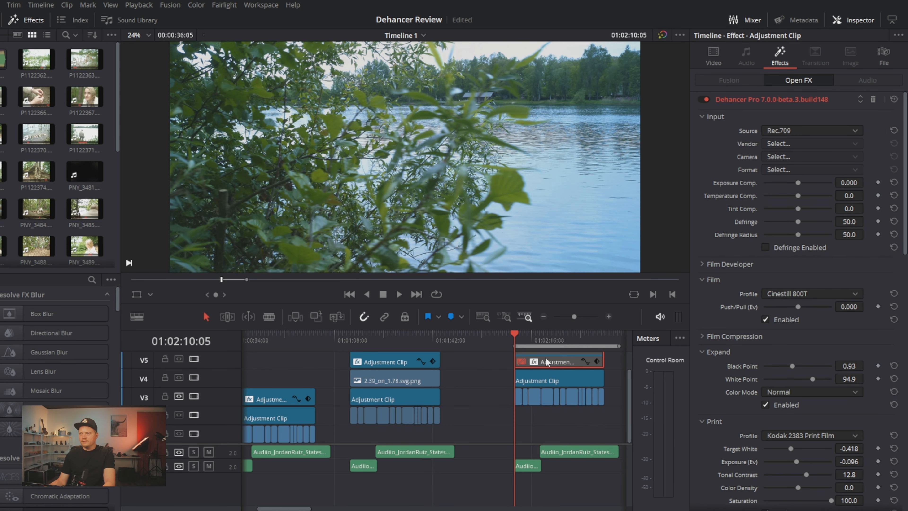
Enable the V5 adjustment clip over the third sequence and view its look at 01:02:15:00
key(d)
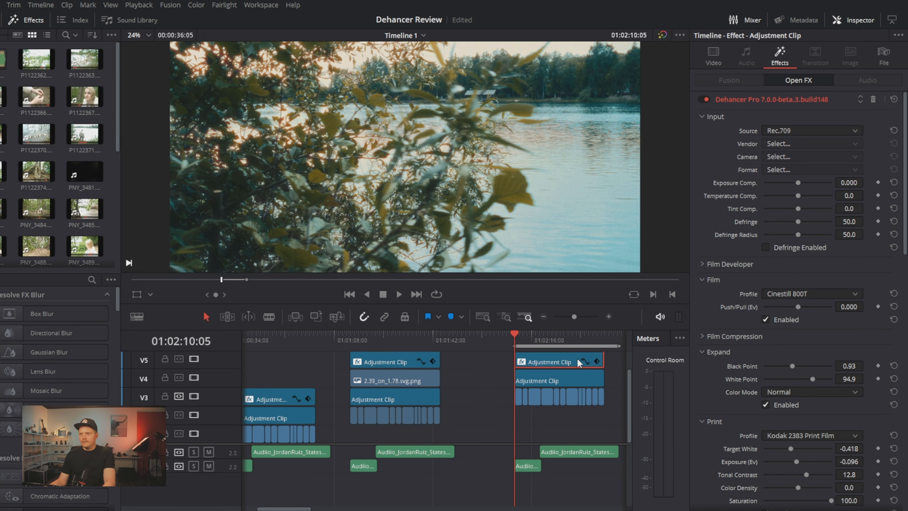
click(529, 341)
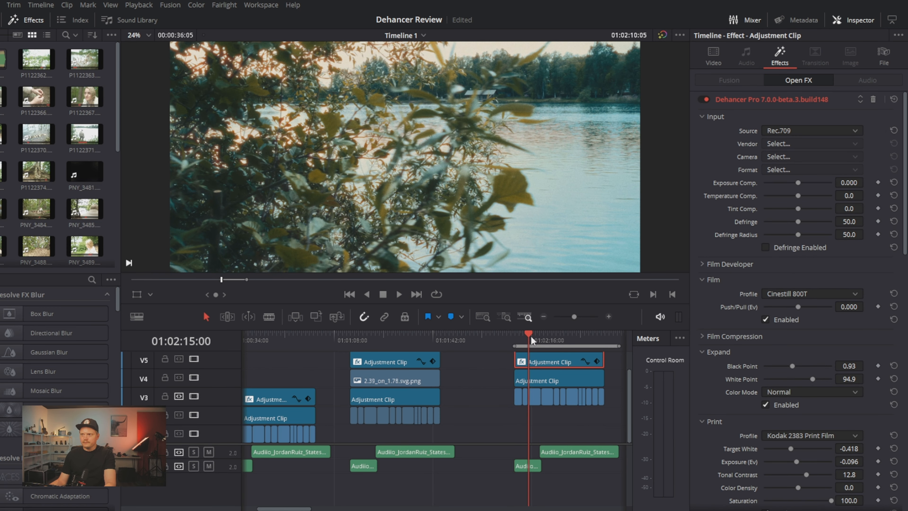
scroll(533, 341, up, 2)
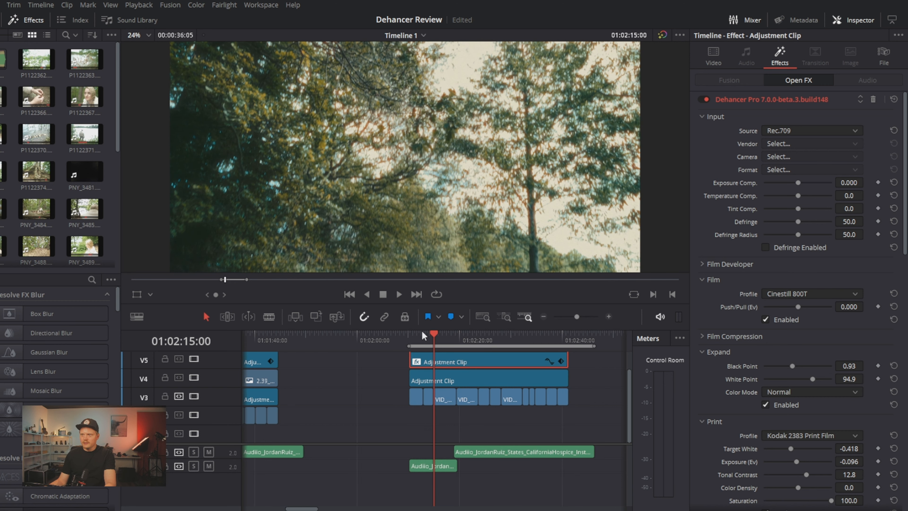
Look through the third sequence's shots and examine its Halation, Bloom, Film Damage, Film Breath, Gate Weave and Vignette settings
click(423, 340)
key(Up)
drag(419, 334, 478, 335)
scroll(823, 286, down, 10)
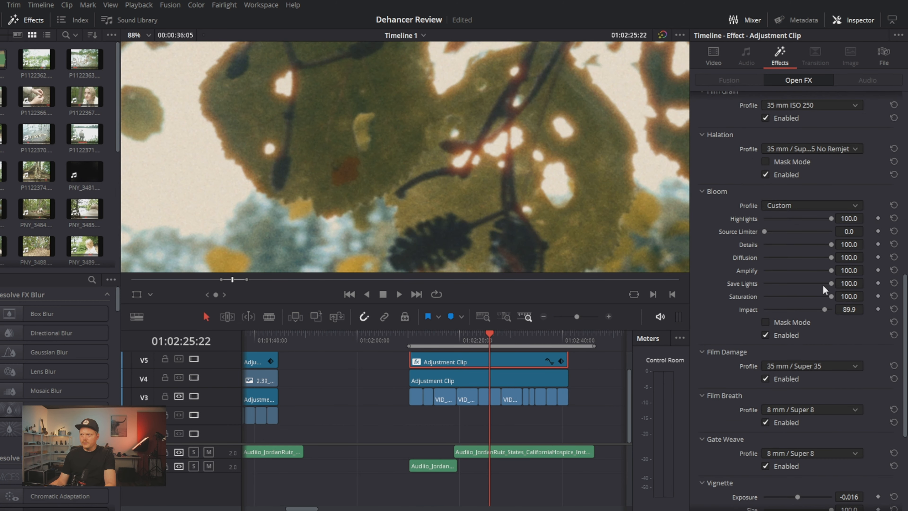
scroll(823, 284, down, 3)
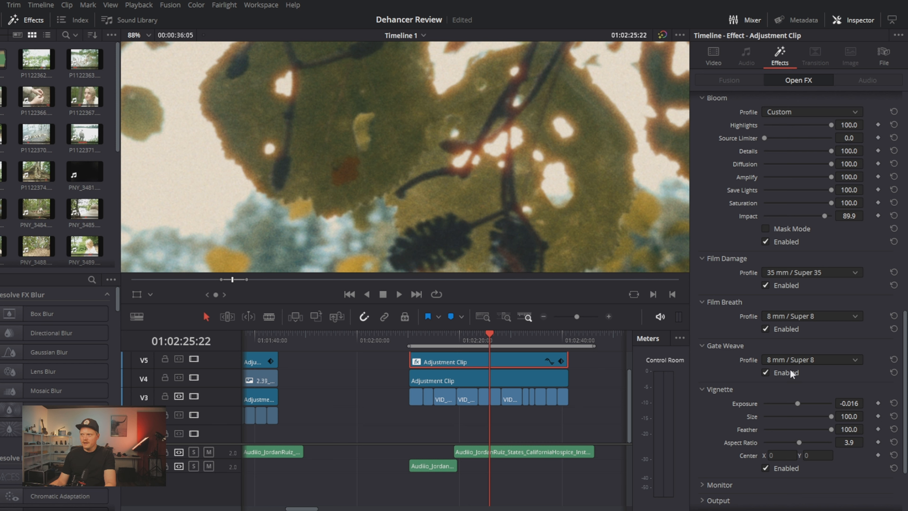
scroll(832, 245, up, 4)
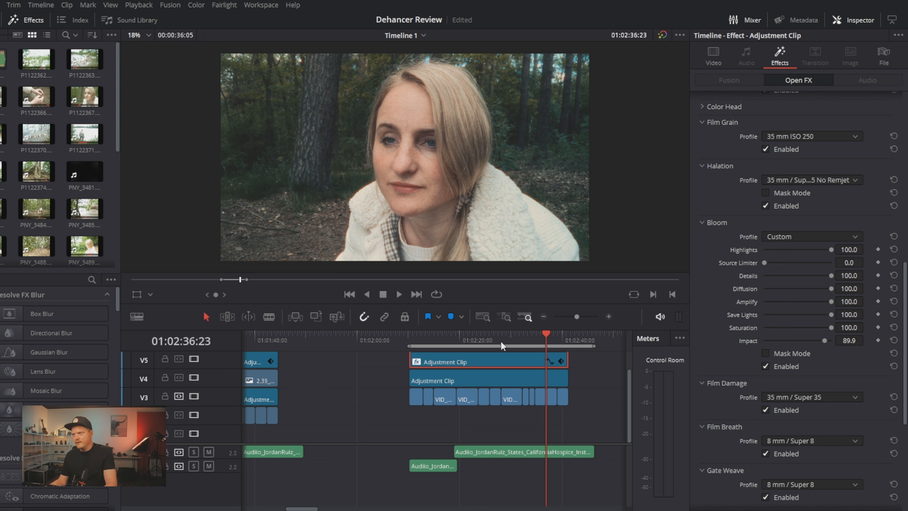
Play the third sequence from 01:02:18:23 to review its finished film look in motion
click(456, 338)
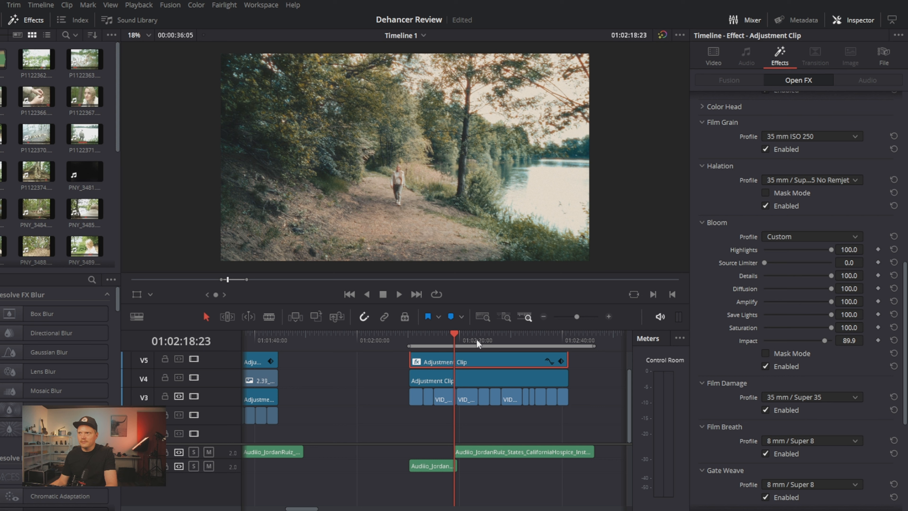
key(space)
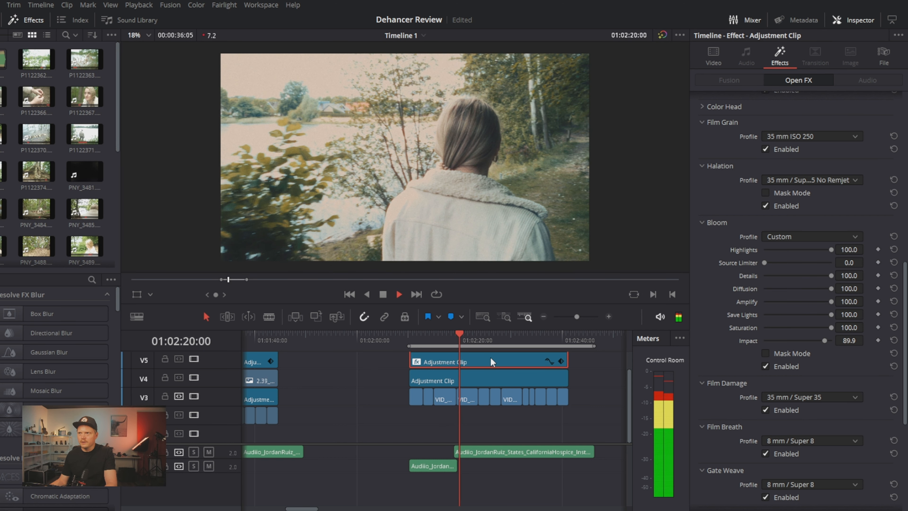
key(space)
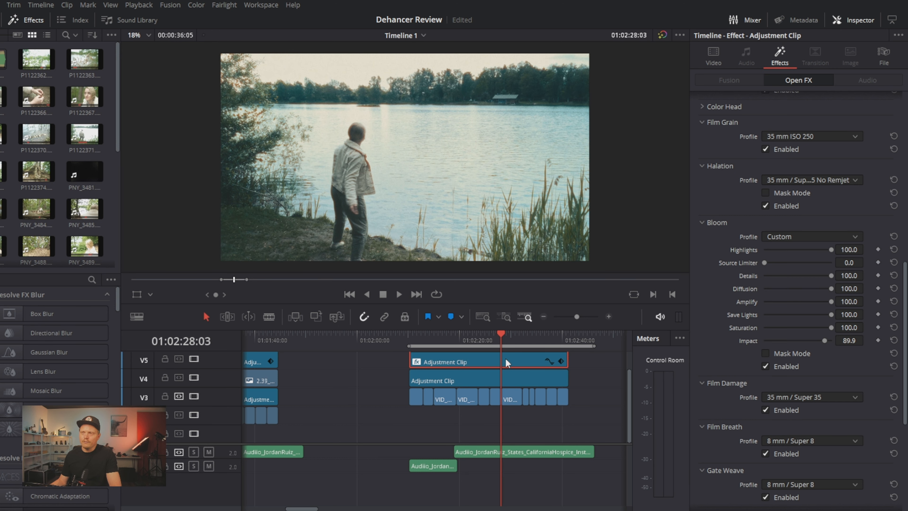